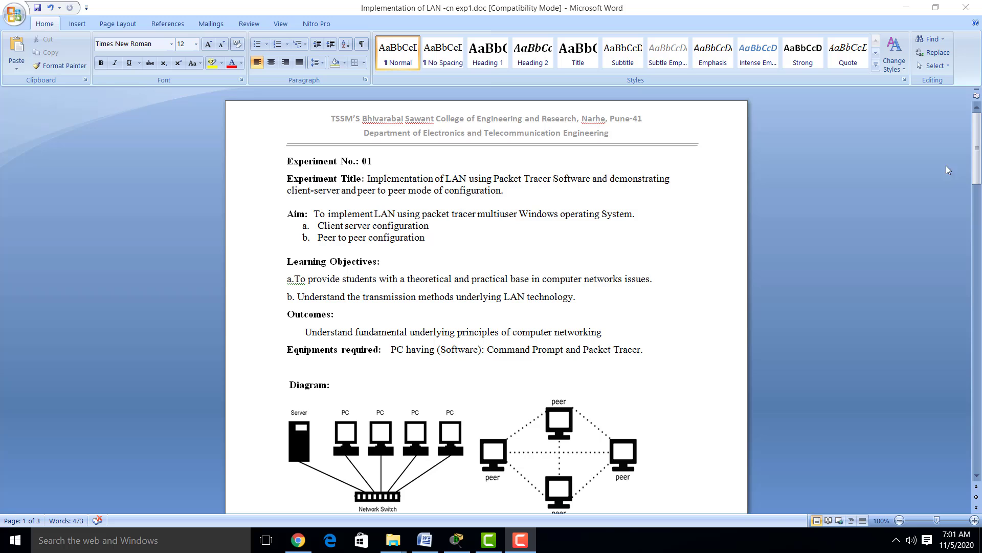
- Scroll the lab document down to the client-server and peer-to-peer diagrams with their Fig. 1/Fig. 2 captions
{"action": "left_click_drag", "start_coordinate": [978, 170], "coordinate": [978, 182]}
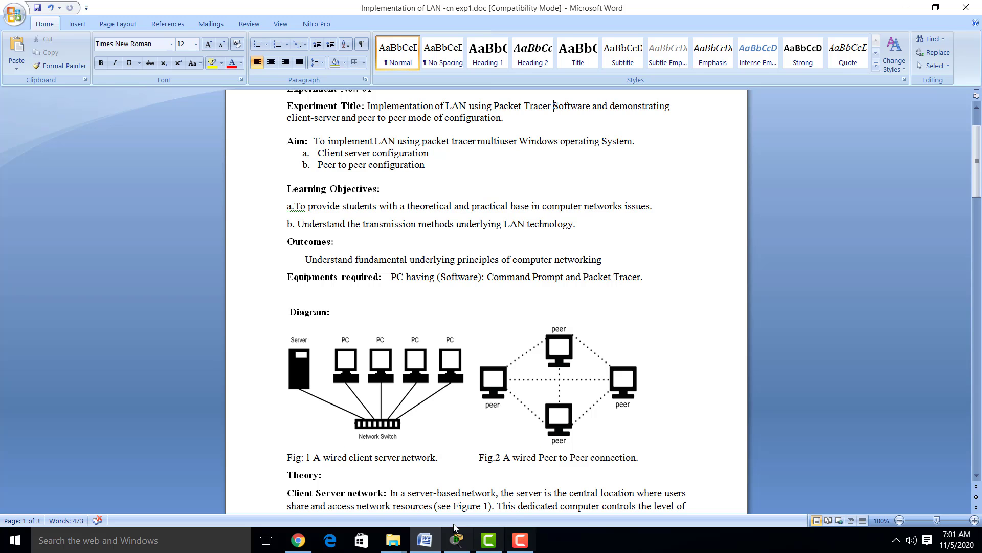
- In Packet Tracer, place a PC, a laptop and a server on the workspace
{"action": "left_click", "coordinate": [457, 544]}
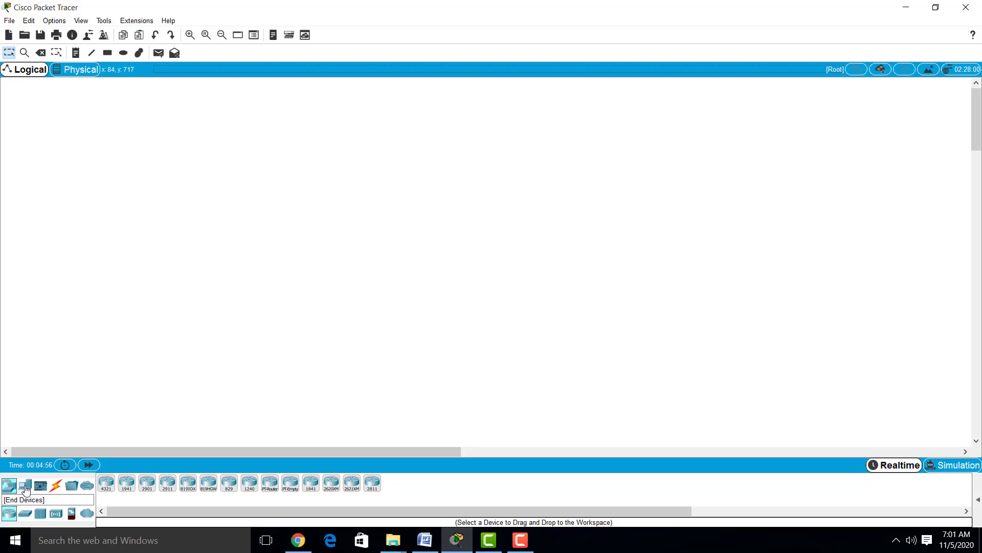
{"action": "left_click", "coordinate": [24, 485]}
{"action": "left_click", "coordinate": [102, 489]}
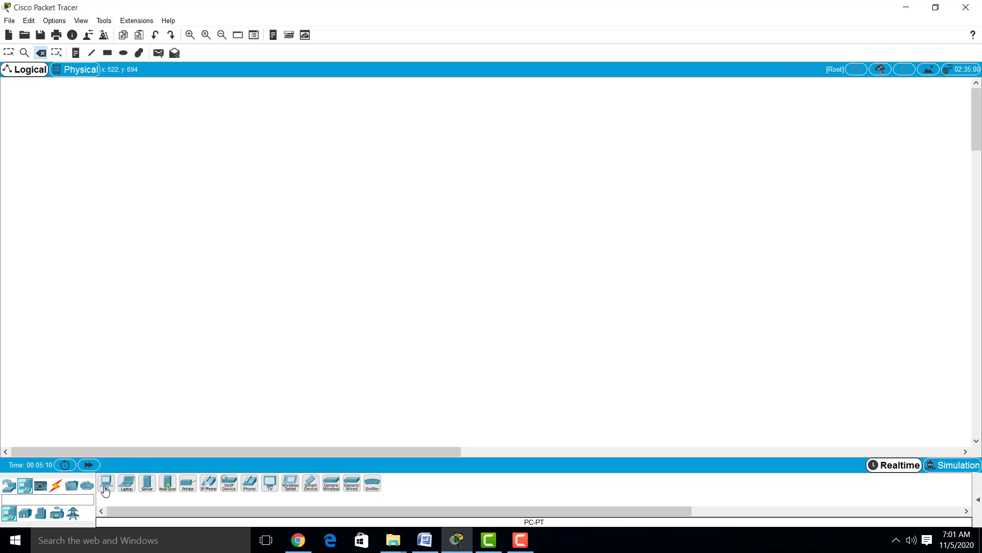
{"action": "left_click", "coordinate": [181, 297]}
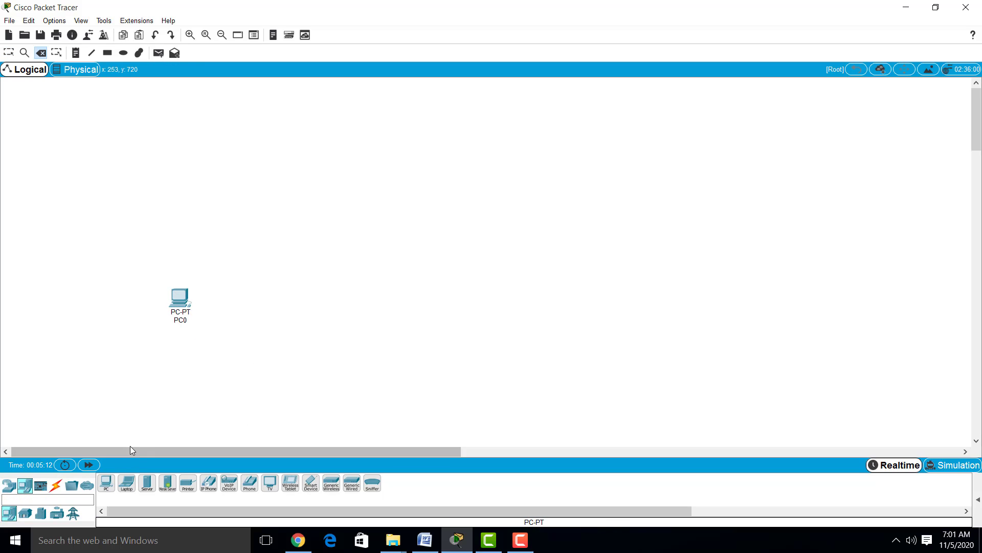
{"action": "left_click_drag", "start_coordinate": [127, 490], "coordinate": [259, 212]}
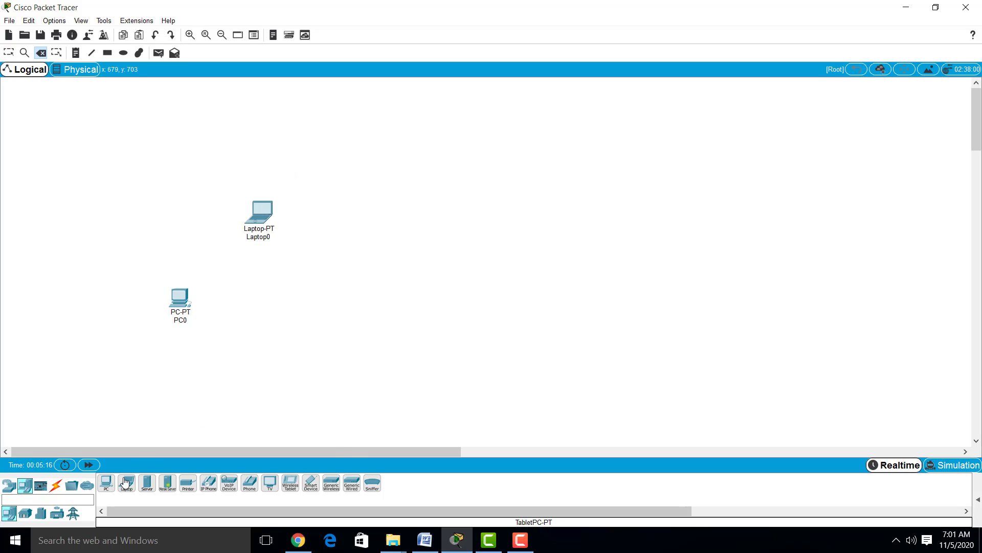
{"action": "left_click_drag", "start_coordinate": [147, 487], "coordinate": [305, 376]}
{"action": "left_click_drag", "start_coordinate": [415, 298], "coordinate": [416, 298]}
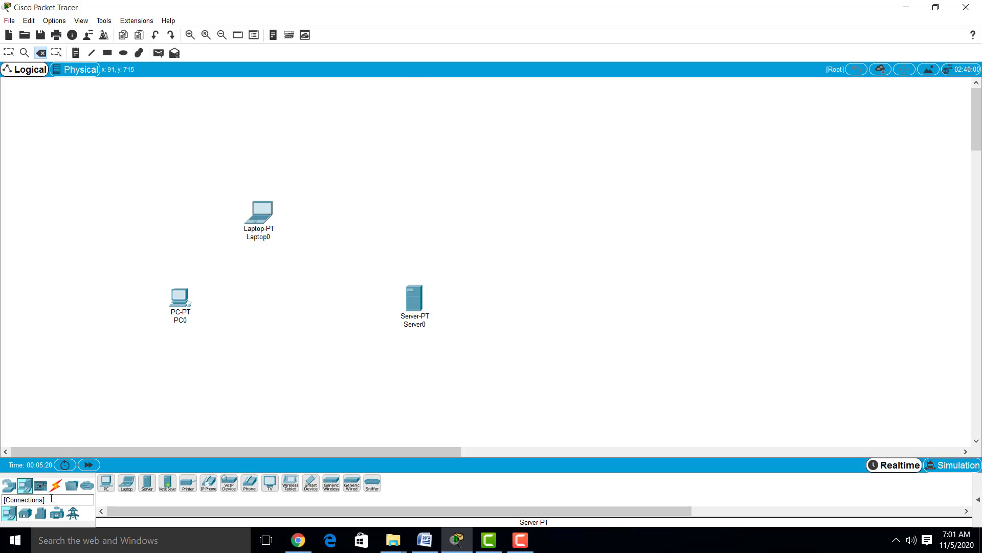
- Add a 2960-24TT switch between PC0 and Server0
{"action": "left_click", "coordinate": [9, 485]}
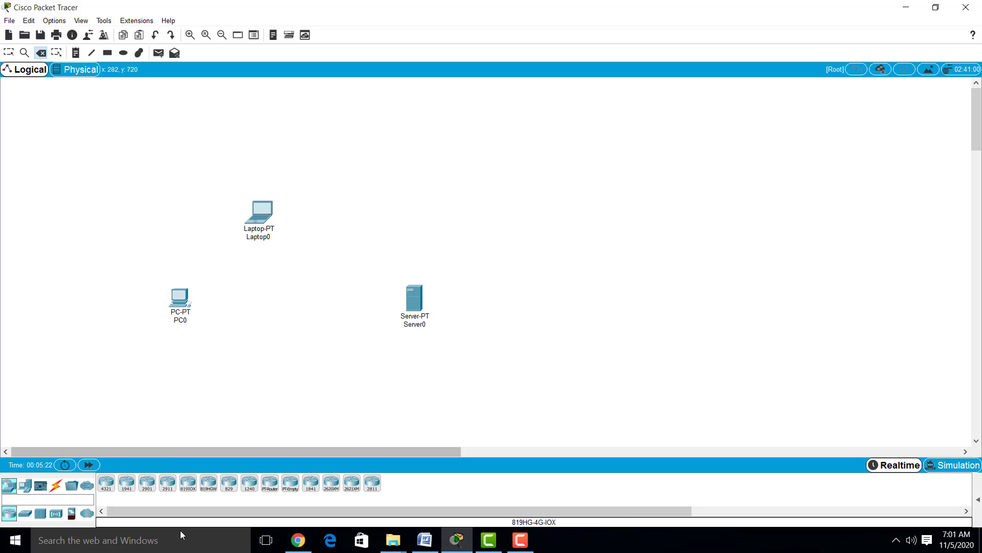
{"action": "left_click", "coordinate": [25, 513]}
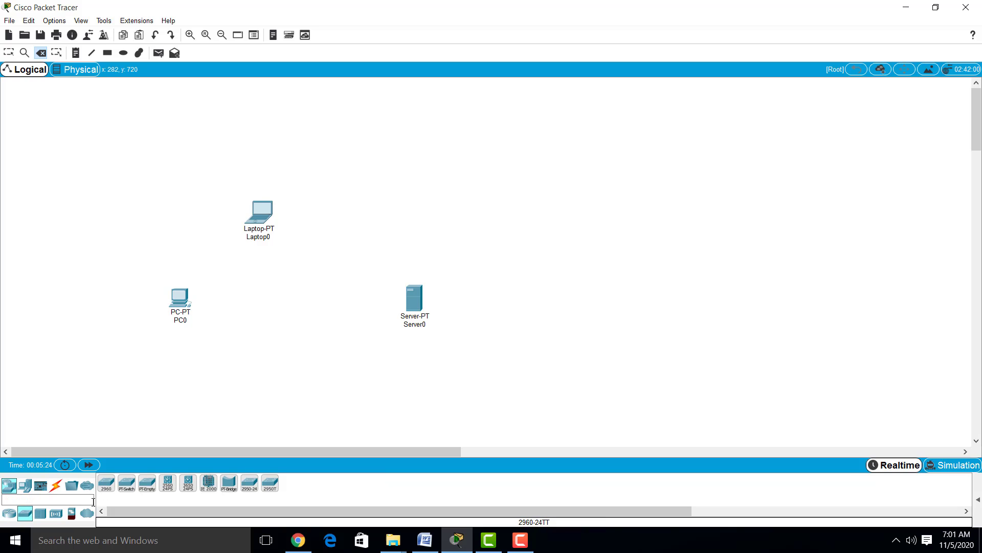
{"action": "left_click_drag", "start_coordinate": [105, 486], "coordinate": [162, 428]}
{"action": "left_click_drag", "start_coordinate": [298, 296], "coordinate": [297, 296]}
{"action": "mouse_move", "coordinate": [298, 296]}
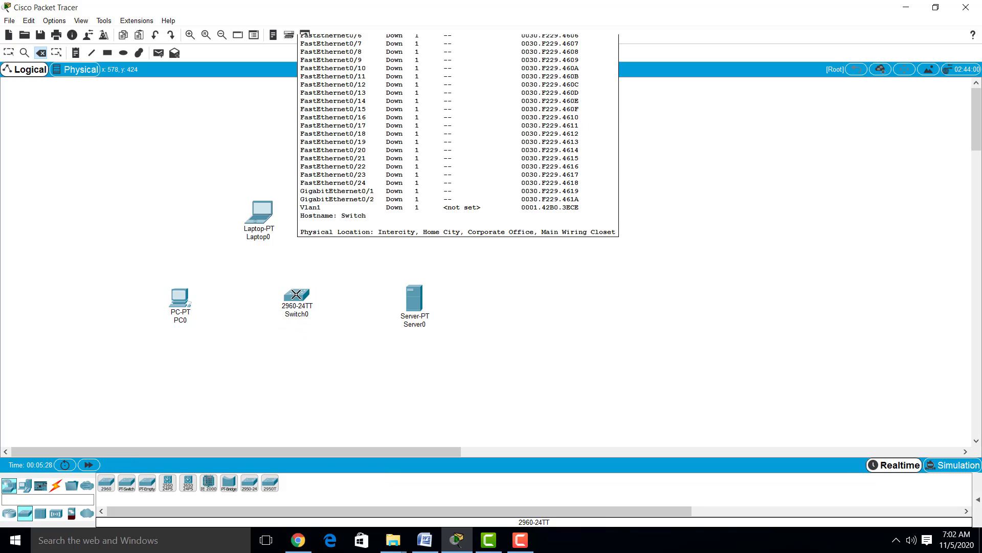
- Choose the Copper Straight-Through cable from the Connections category
{"action": "left_click", "coordinate": [56, 486]}
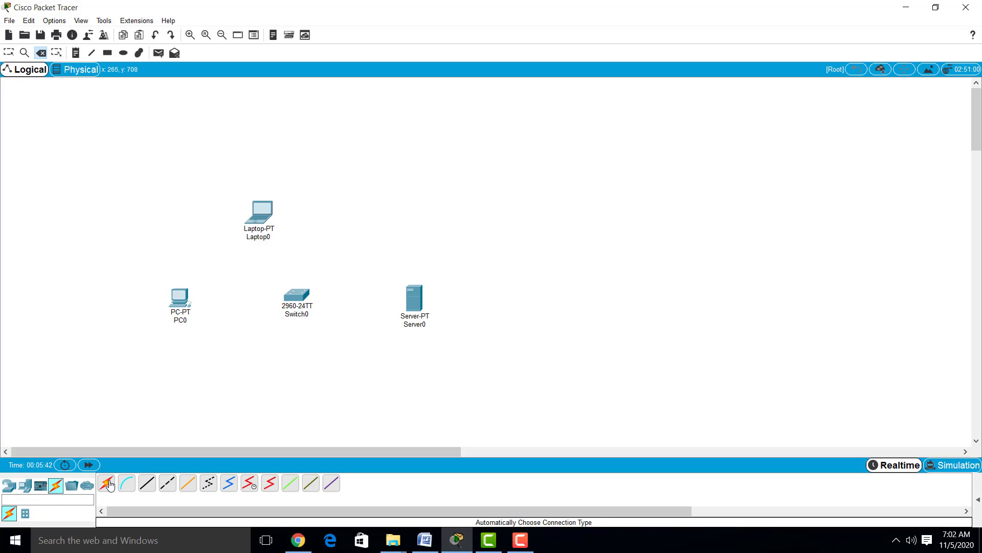
{"action": "left_click", "coordinate": [147, 485]}
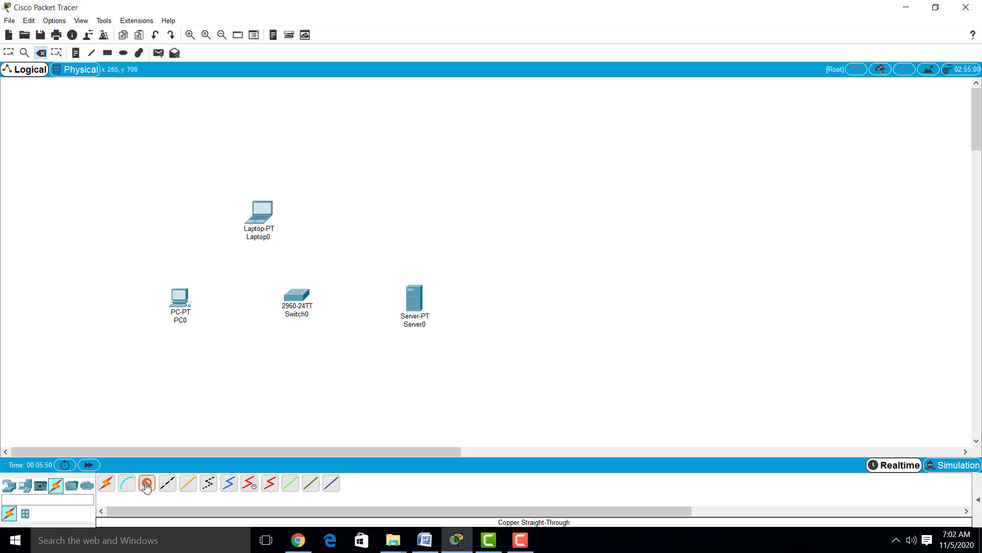
{"action": "mouse_move", "coordinate": [190, 309]}
- Cable PC0's FastEthernet0 to Switch0 Fa0/1 and Laptop0's FastEthernet0 to Fa0/2
{"action": "left_click", "coordinate": [149, 484]}
{"action": "left_click", "coordinate": [180, 297]}
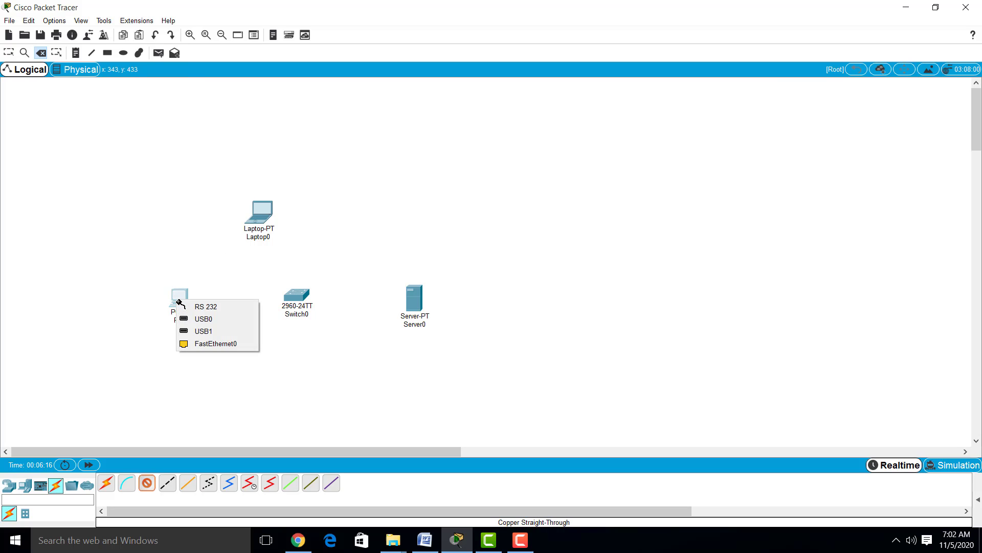
{"action": "left_click", "coordinate": [203, 344]}
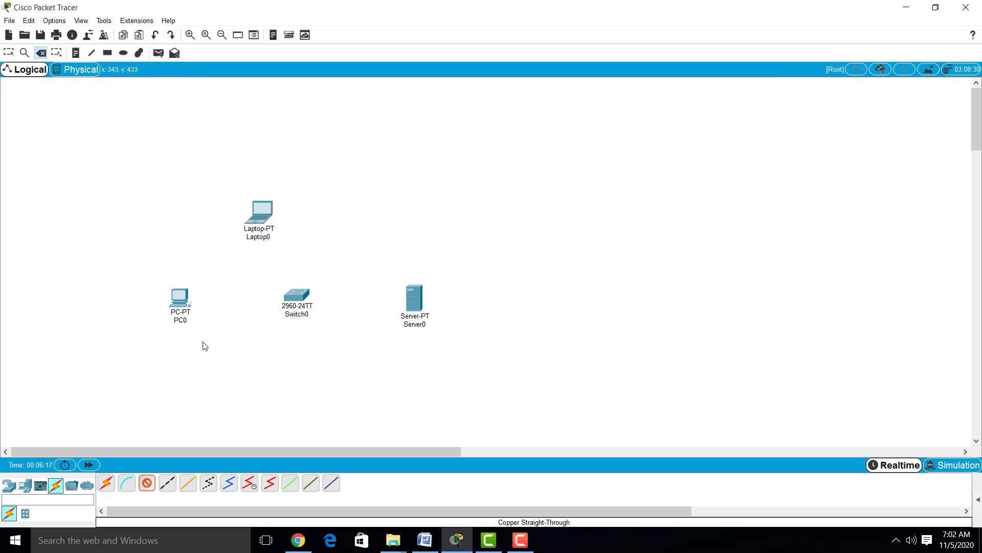
{"action": "left_click", "coordinate": [296, 296]}
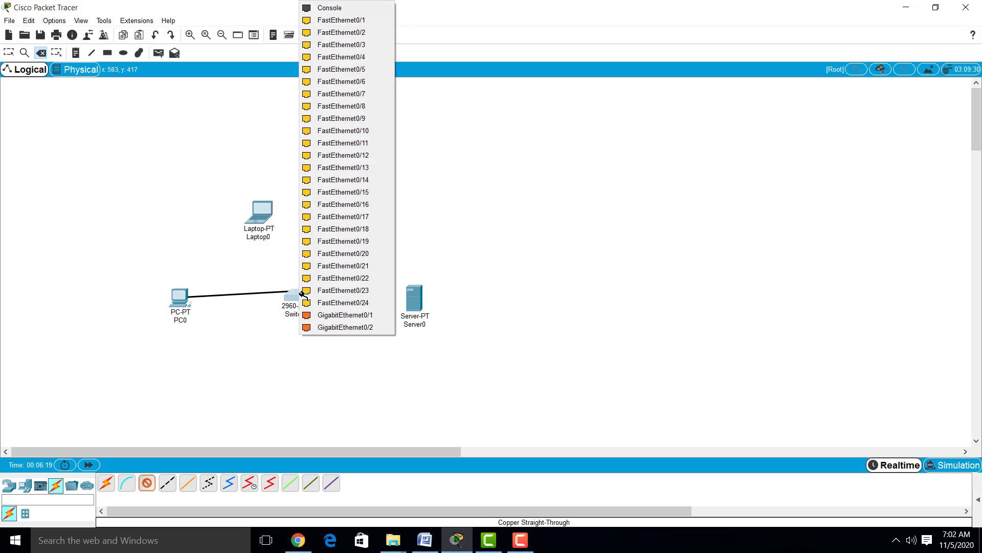
{"action": "left_click", "coordinate": [364, 20]}
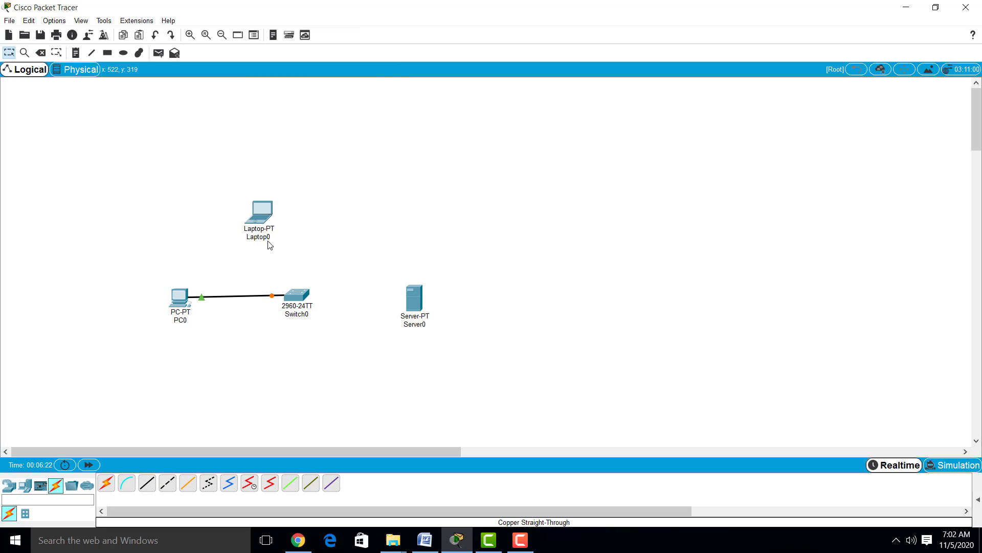
{"action": "left_click", "coordinate": [147, 485]}
{"action": "left_click", "coordinate": [258, 222]}
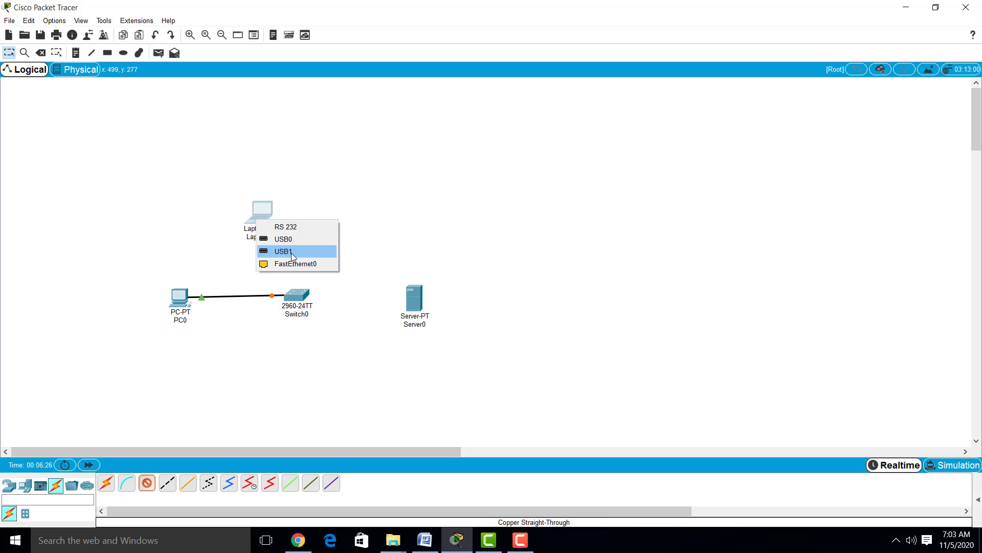
{"action": "left_click", "coordinate": [289, 264]}
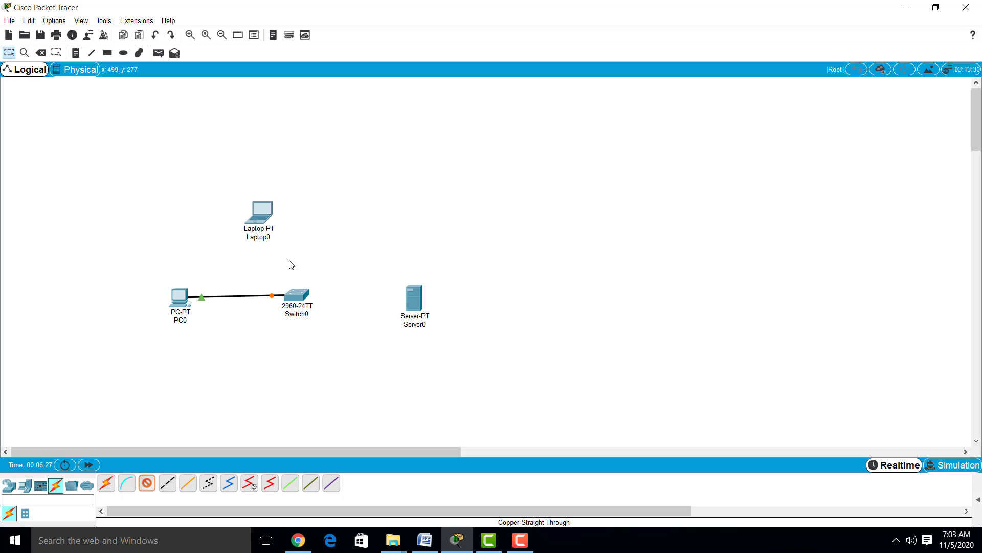
{"action": "left_click", "coordinate": [296, 294]}
{"action": "left_click", "coordinate": [368, 19]}
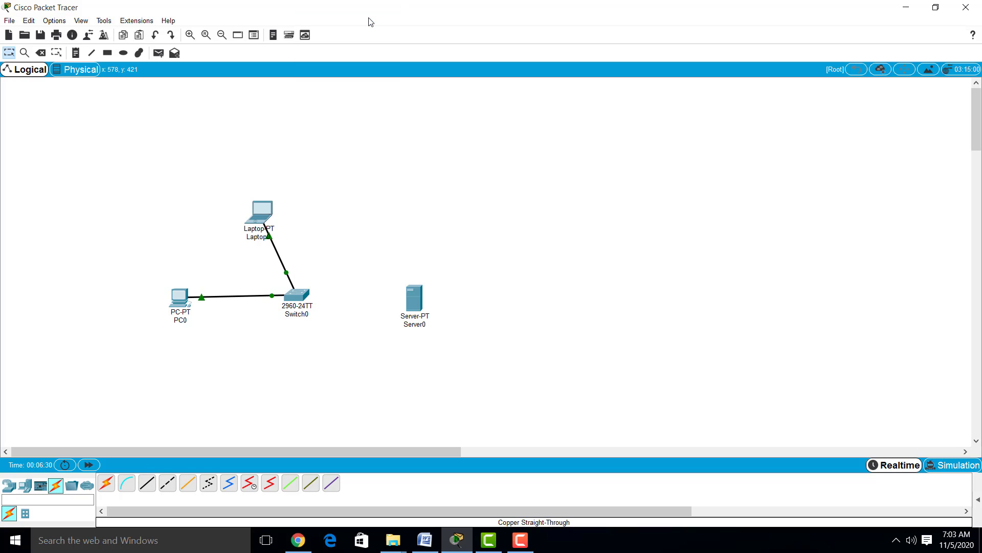
- Cable Switch0's FastEthernet0/3 to Server0's FastEthernet0
{"action": "left_click", "coordinate": [147, 483]}
{"action": "left_click", "coordinate": [300, 295]}
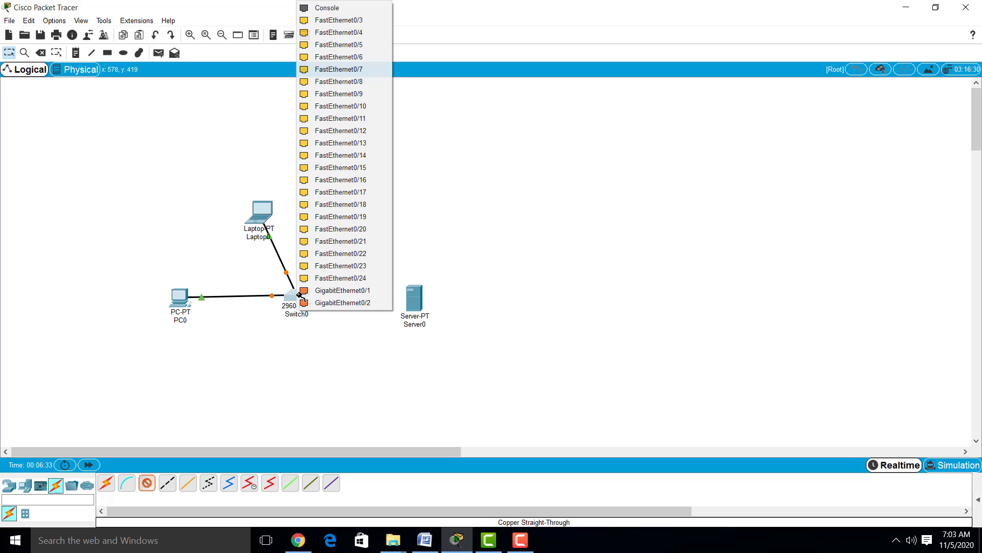
{"action": "left_click", "coordinate": [357, 20]}
{"action": "left_click", "coordinate": [421, 307]}
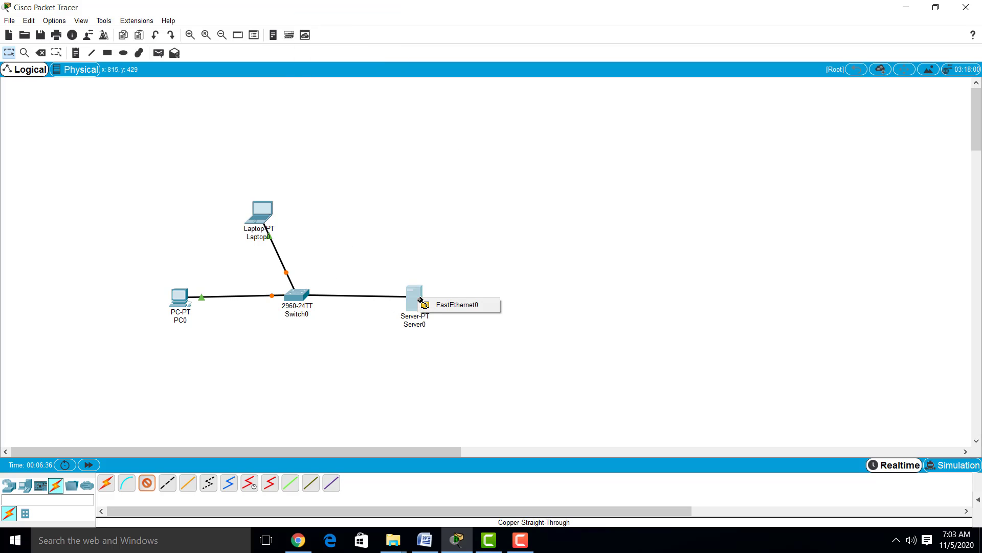
{"action": "left_click", "coordinate": [443, 307]}
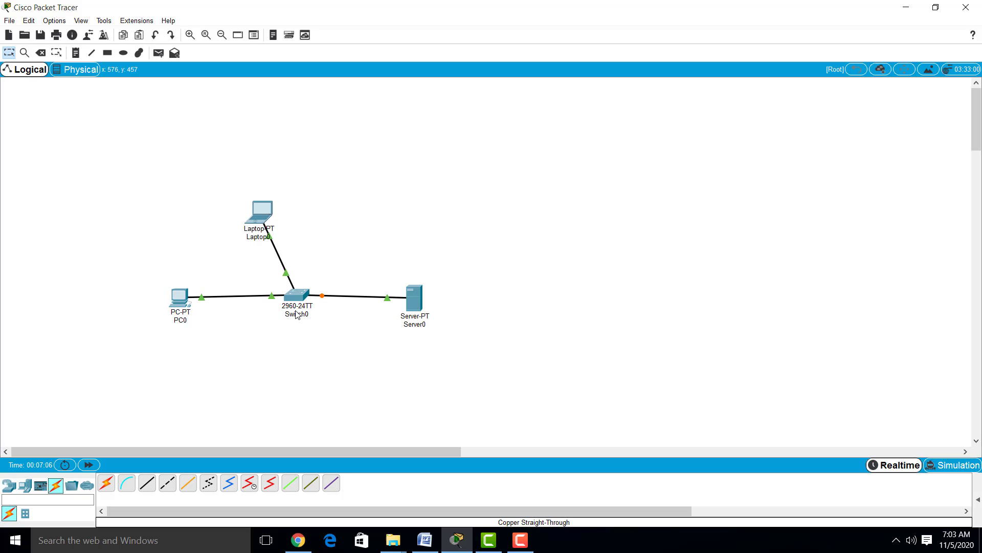
- Wait until all three Switch0 links show green lights on both cable ends
{"action": "mouse_move", "coordinate": [296, 314]}
- Set PC0's IP to 10.10.10.1 with subnet mask 255.0.0.0 and close its window
{"action": "left_click", "coordinate": [178, 307]}
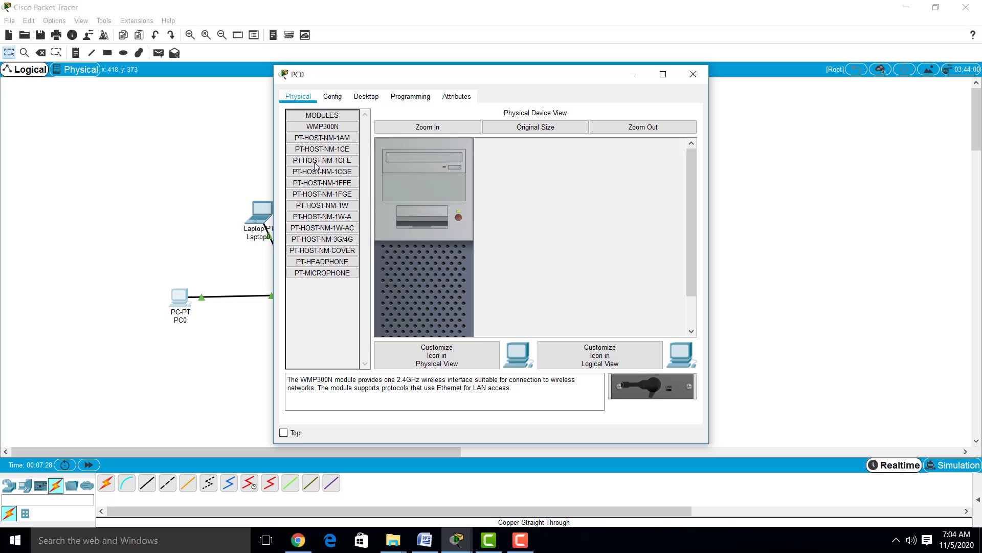
{"action": "left_click", "coordinate": [367, 97]}
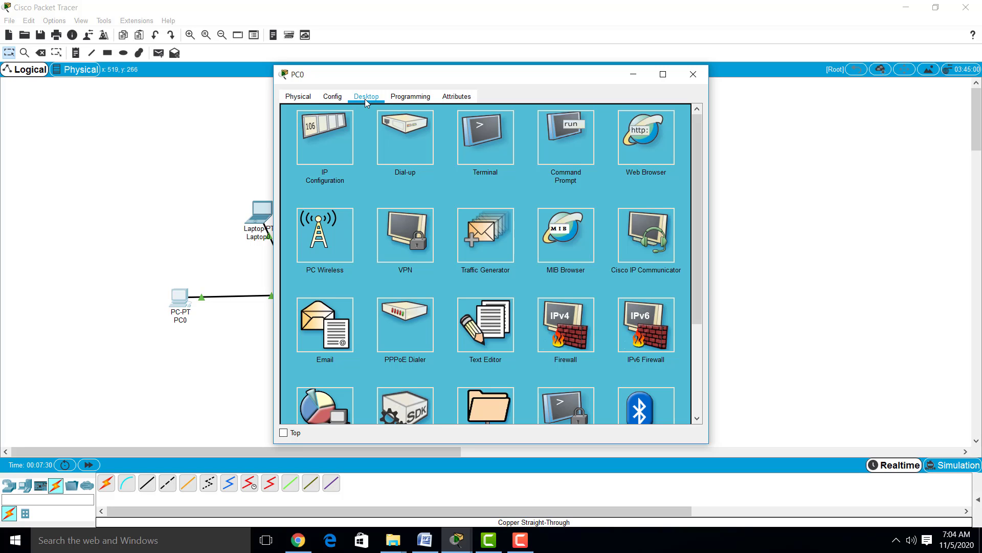
{"action": "left_click", "coordinate": [336, 147]}
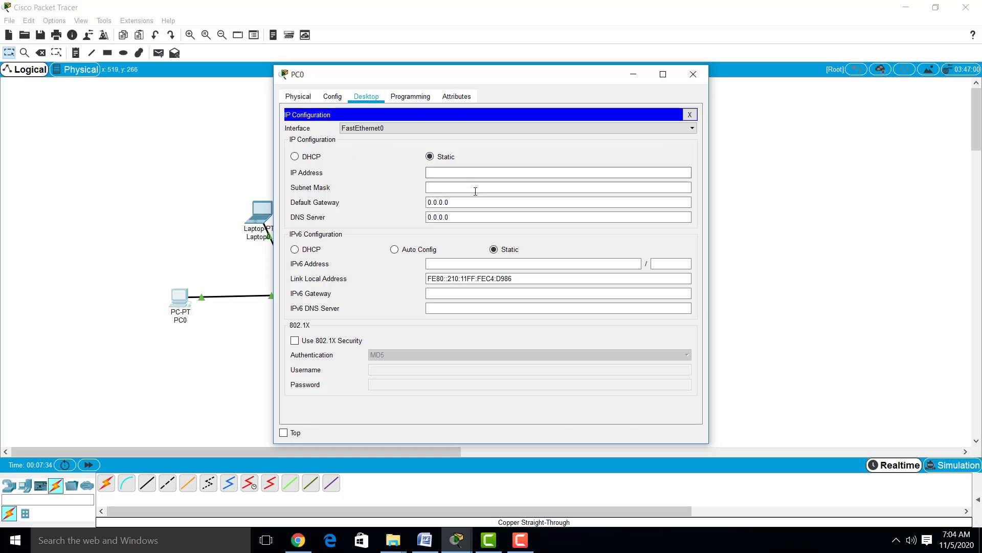
{"action": "left_click", "coordinate": [442, 173]}
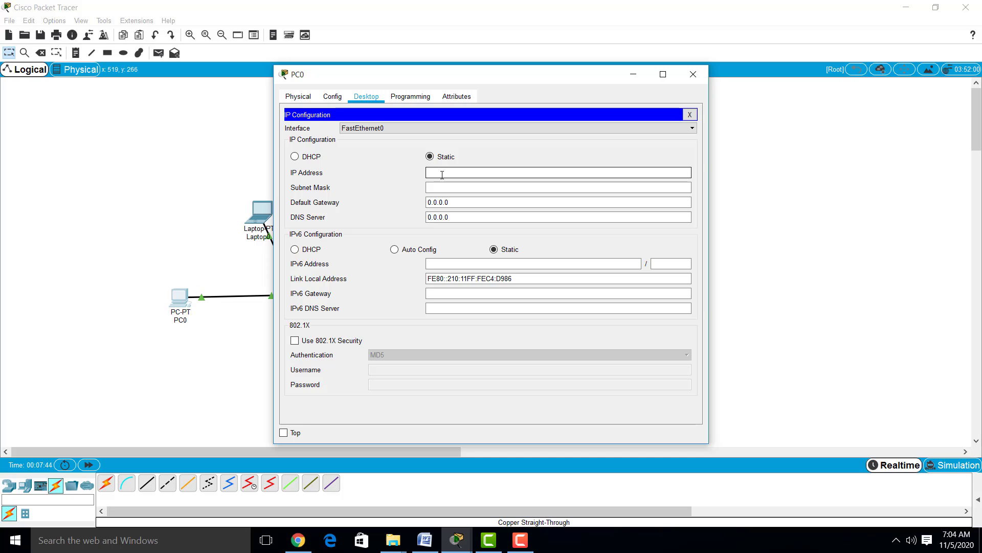
{"action": "type", "text": "10.10.10.1"}
{"action": "left_click", "coordinate": [459, 189]}
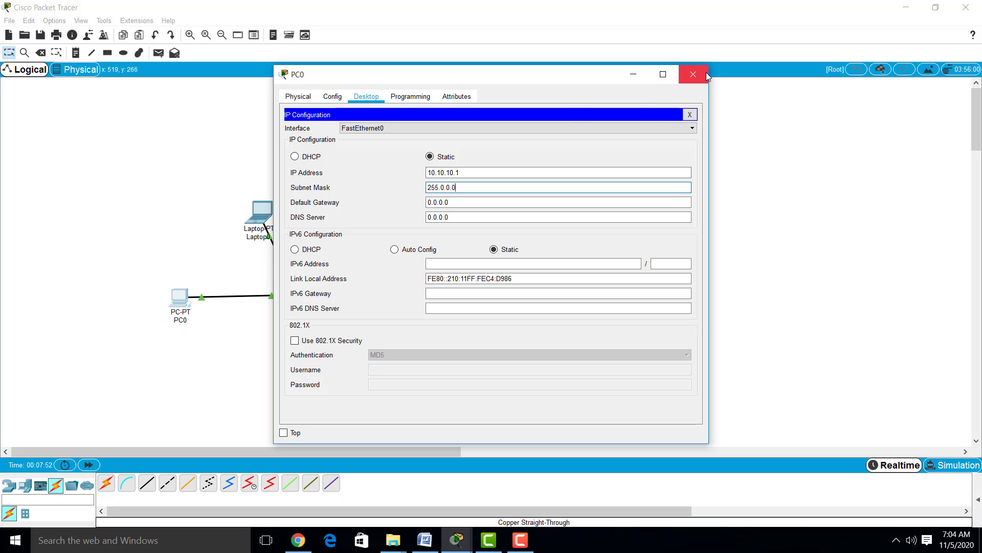
{"action": "left_click", "coordinate": [693, 75]}
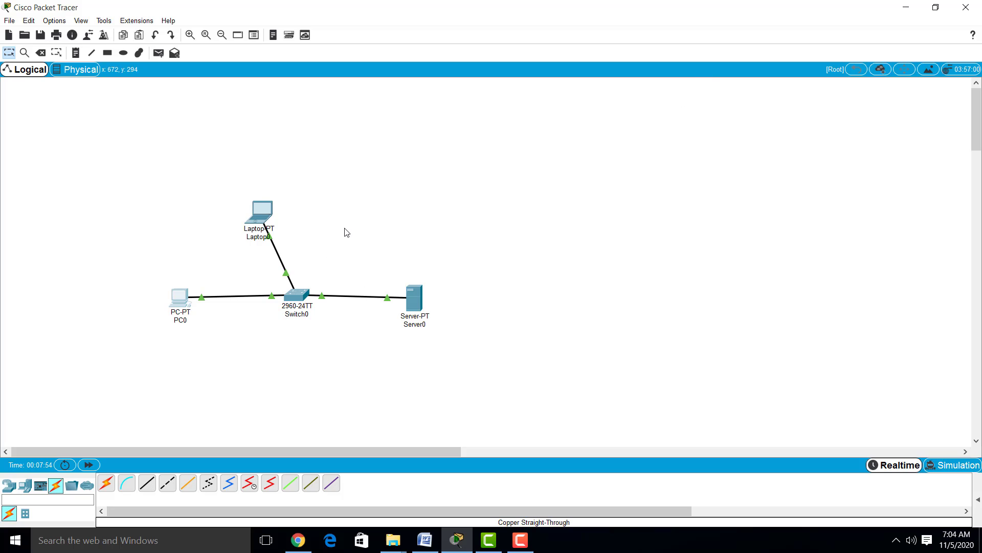
- Set Laptop0's IP to 10.10.10.2 with subnet mask 255.0.0.0 and close its window
{"action": "left_click", "coordinate": [257, 216]}
{"action": "left_click", "coordinate": [256, 218]}
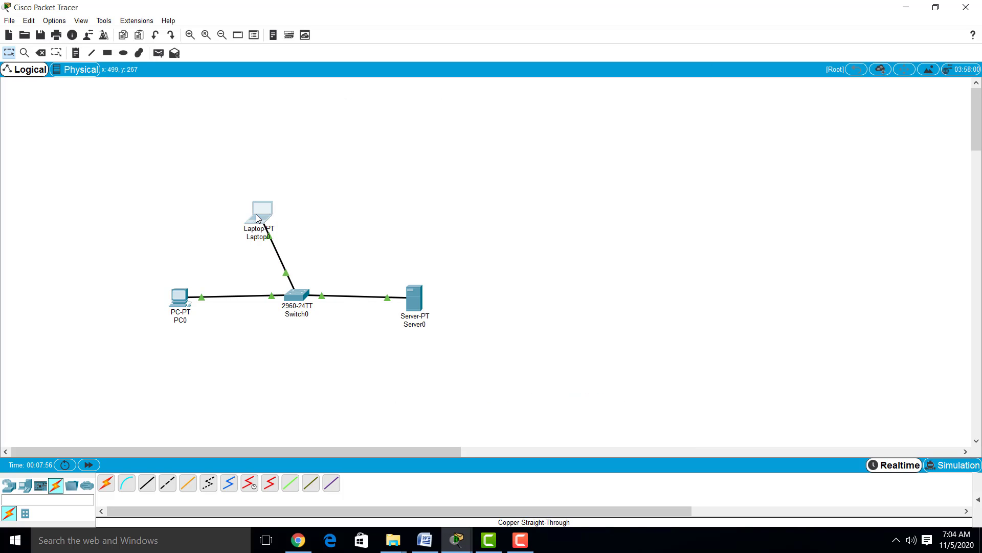
{"action": "left_click", "coordinate": [258, 217]}
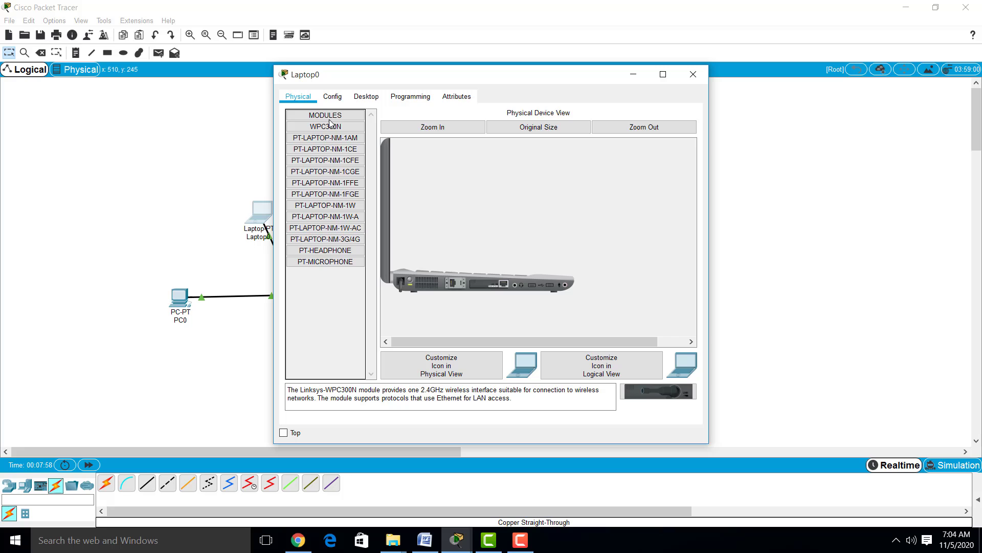
{"action": "left_click", "coordinate": [369, 95]}
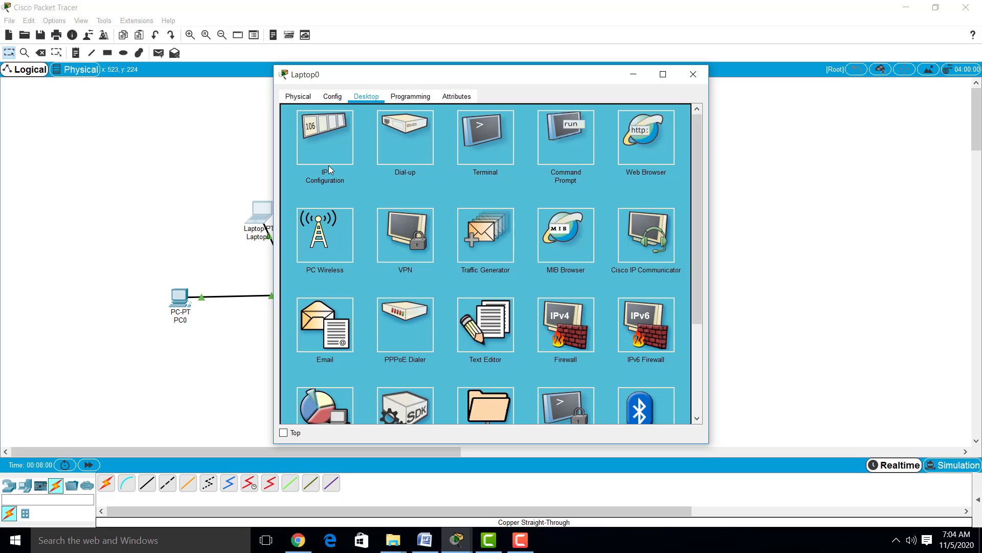
{"action": "left_click", "coordinate": [329, 151]}
{"action": "left_click", "coordinate": [439, 172]}
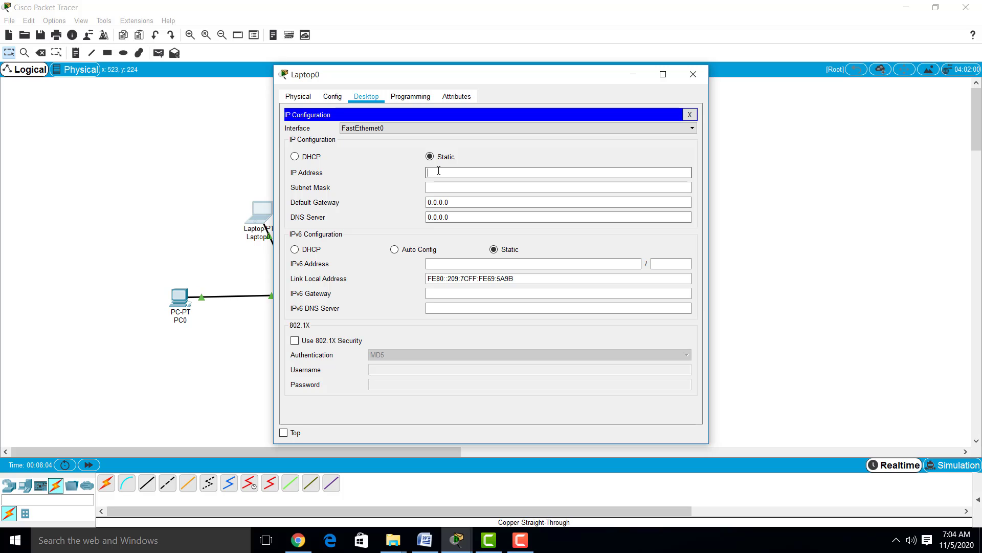
{"action": "type", "text": "10.10.10.2"}
{"action": "left_click", "coordinate": [458, 188]}
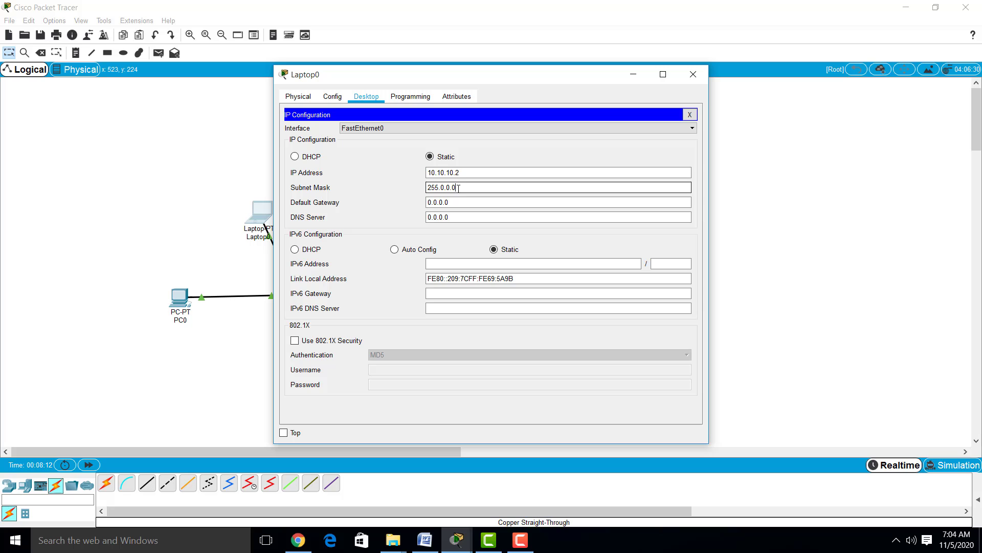
{"action": "left_click", "coordinate": [696, 75]}
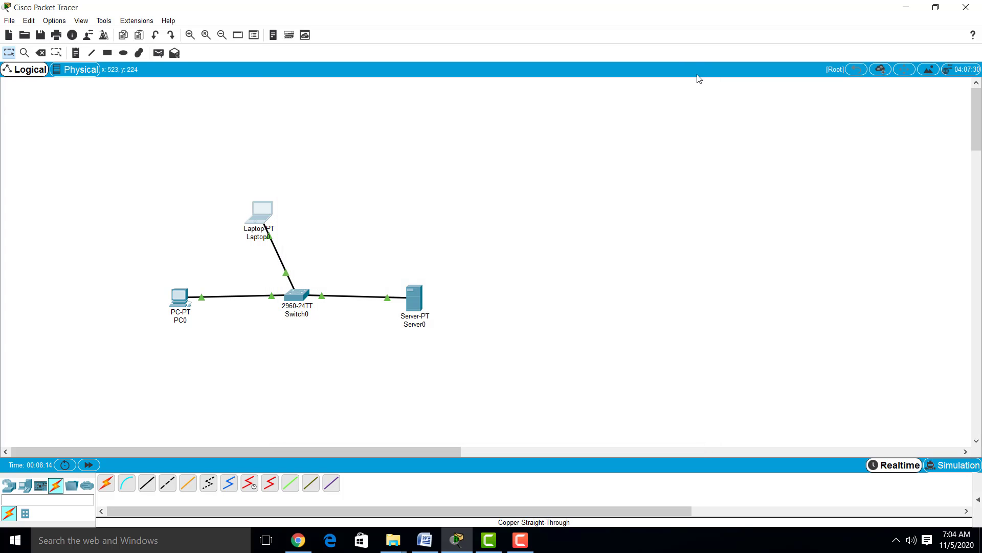
- Set Server0's IP to 10.10.10.3 with subnet mask 255.0.0.0 and close its window
{"action": "left_click", "coordinate": [415, 300]}
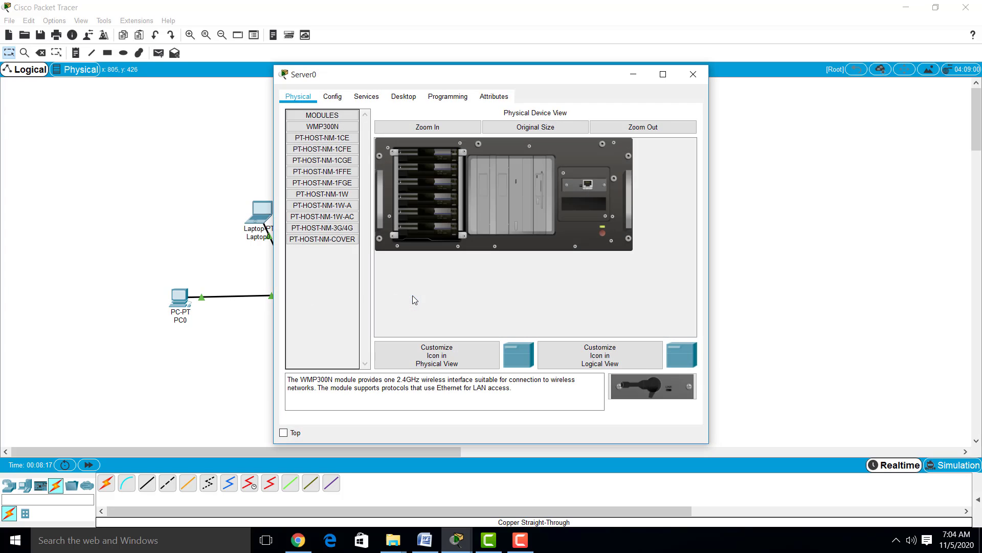
{"action": "left_click", "coordinate": [408, 97]}
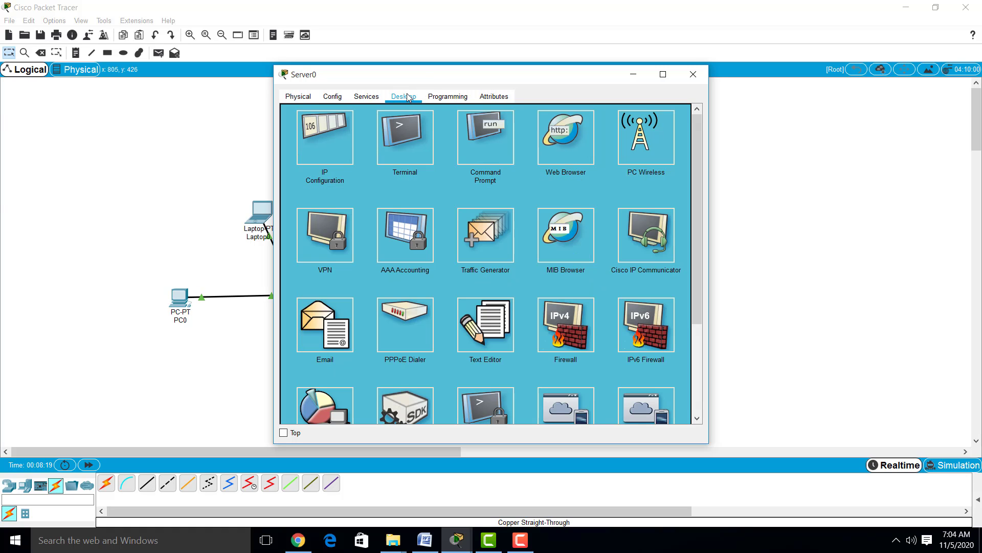
{"action": "left_click", "coordinate": [314, 146]}
{"action": "left_click", "coordinate": [433, 158]}
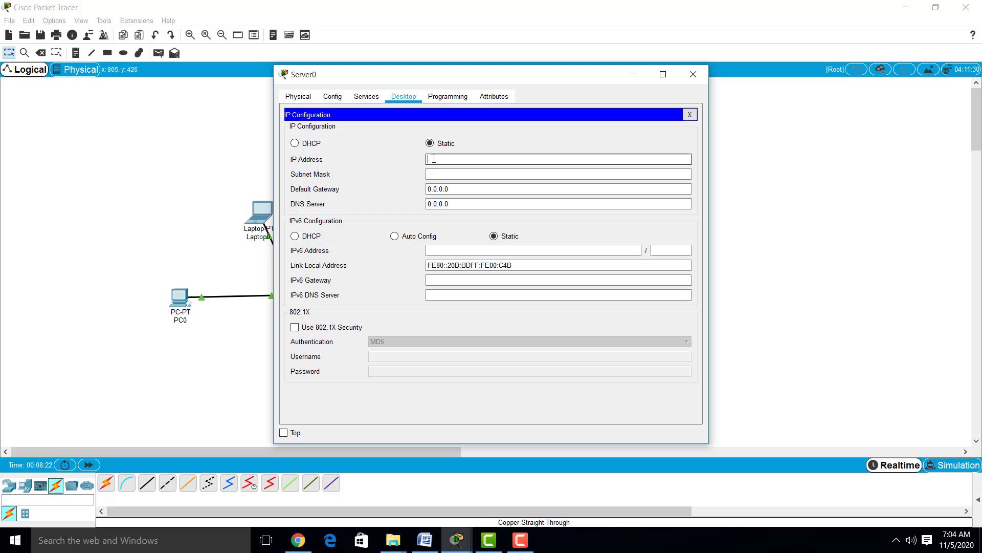
{"action": "type", "text": "10.10"}
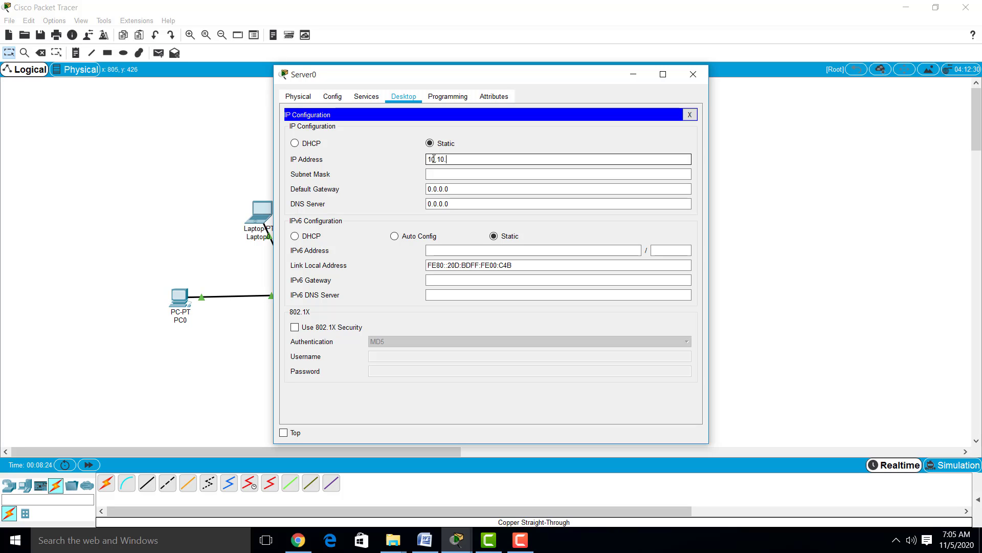
{"action": "type", "text": ".10.3"}
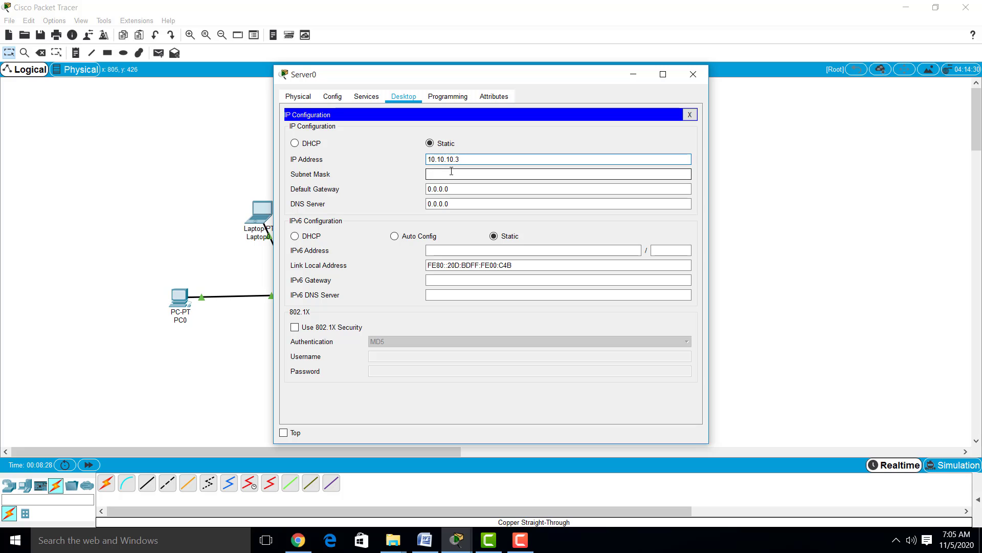
{"action": "left_click", "coordinate": [451, 172]}
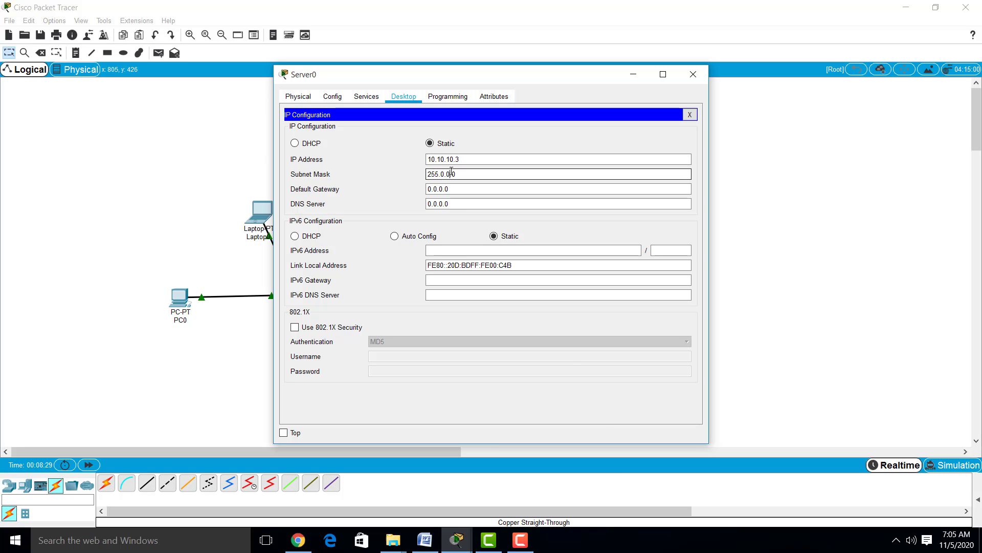
{"action": "left_click", "coordinate": [692, 74]}
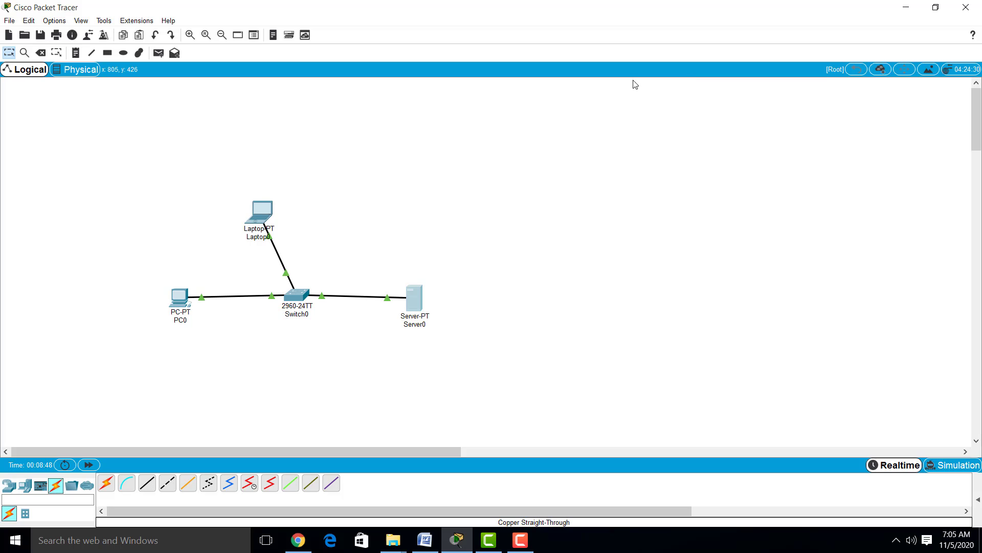
- From PC0's Command Prompt, run ping 10.10.10.3 and get 4 replies with 0% loss
{"action": "left_click", "coordinate": [182, 302]}
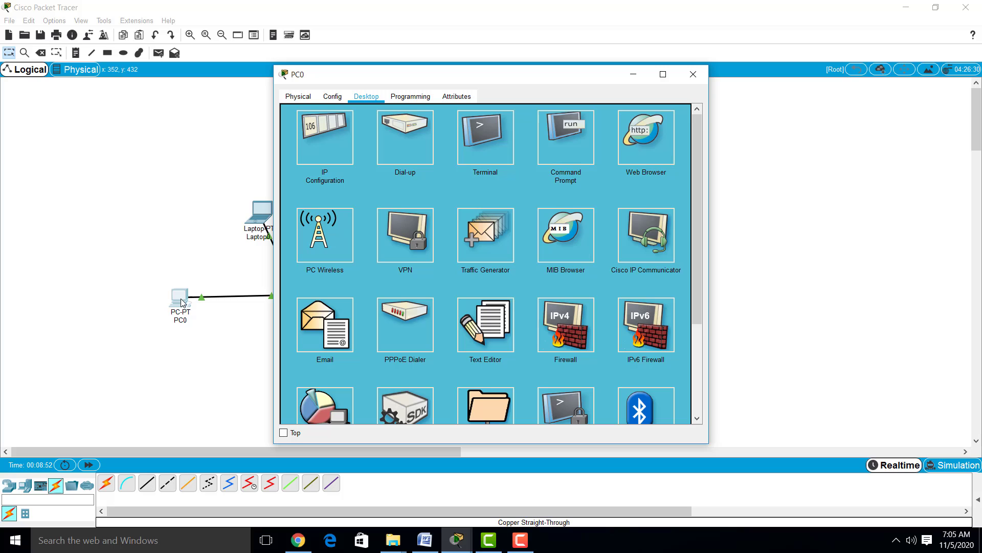
{"action": "left_click", "coordinate": [583, 149]}
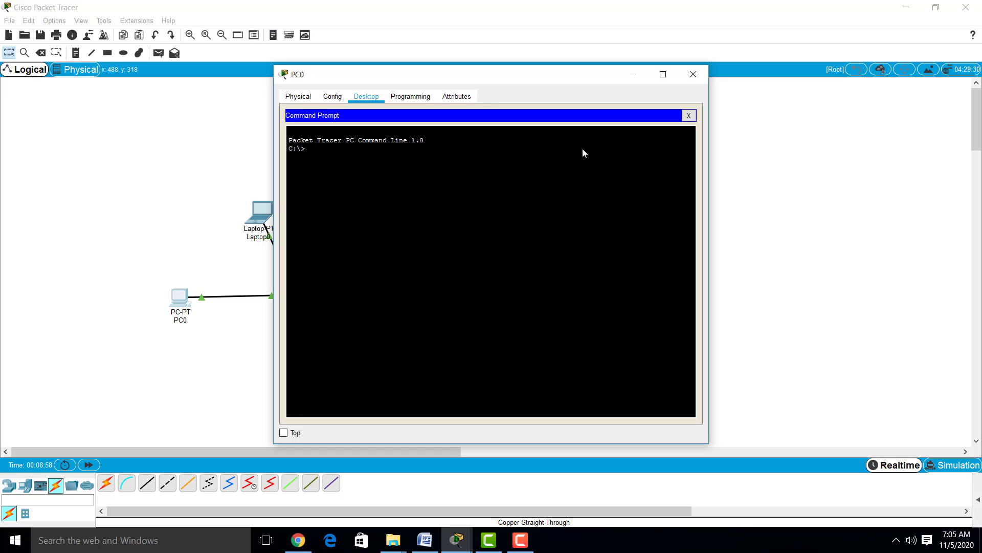
{"action": "type", "text": "pin"}
{"action": "type", "text": "g 10.10.10.3"}
{"action": "key", "text": "Return"}
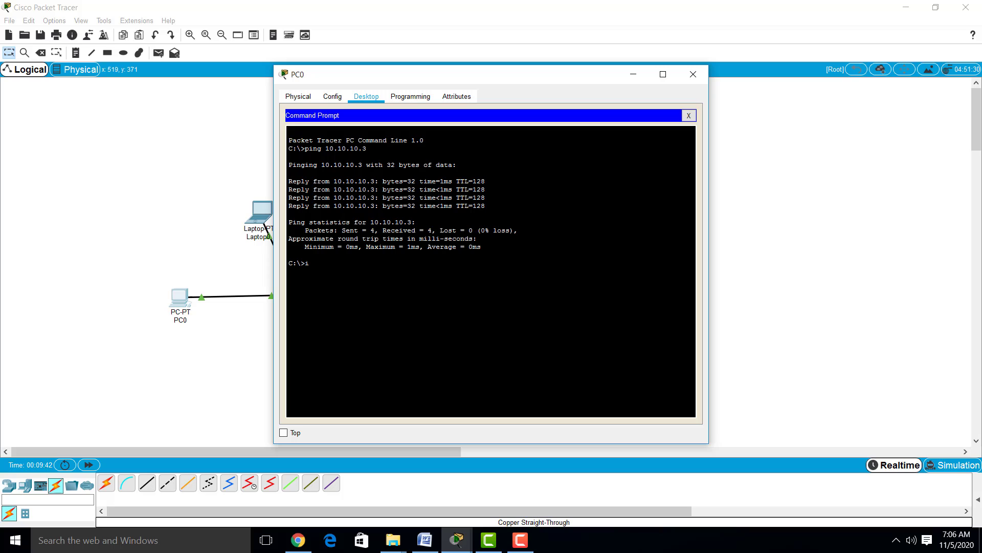
- Run ipconfig on PC0 to confirm 10.10.10.1 / 255.0.0.0, then close PC0's window
{"action": "type", "text": "pconfig"}
{"action": "key", "text": "Return"}
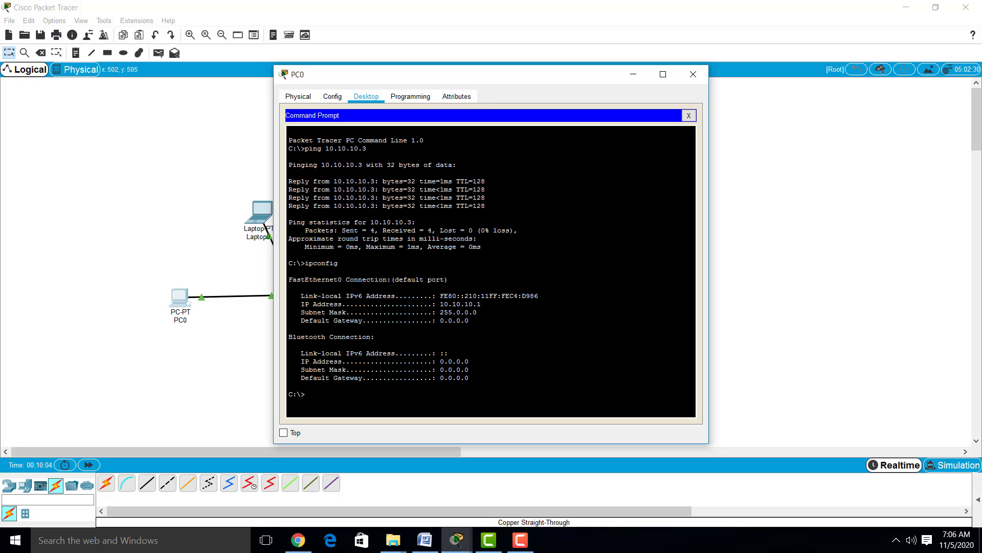
{"action": "left_click", "coordinate": [693, 74]}
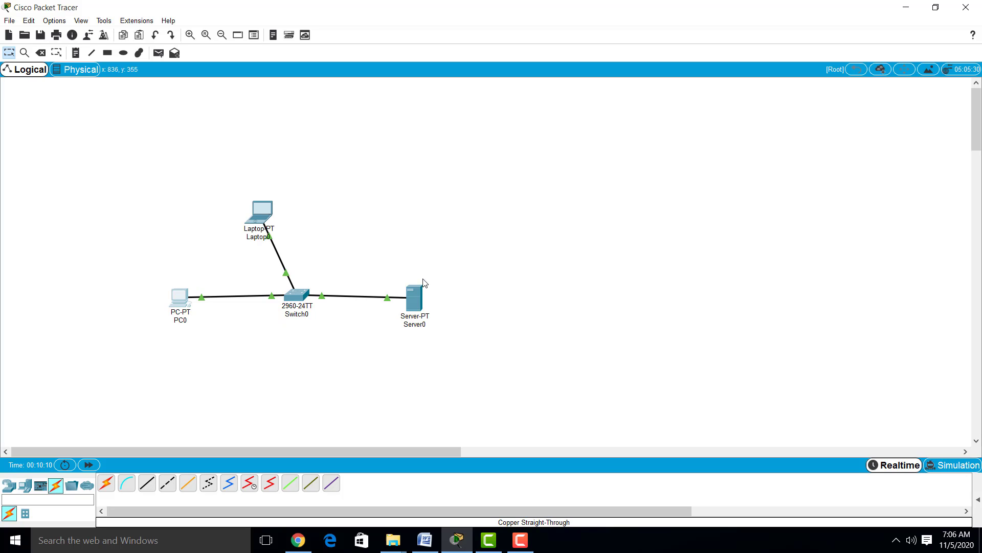
{"action": "mouse_move", "coordinate": [409, 310]}
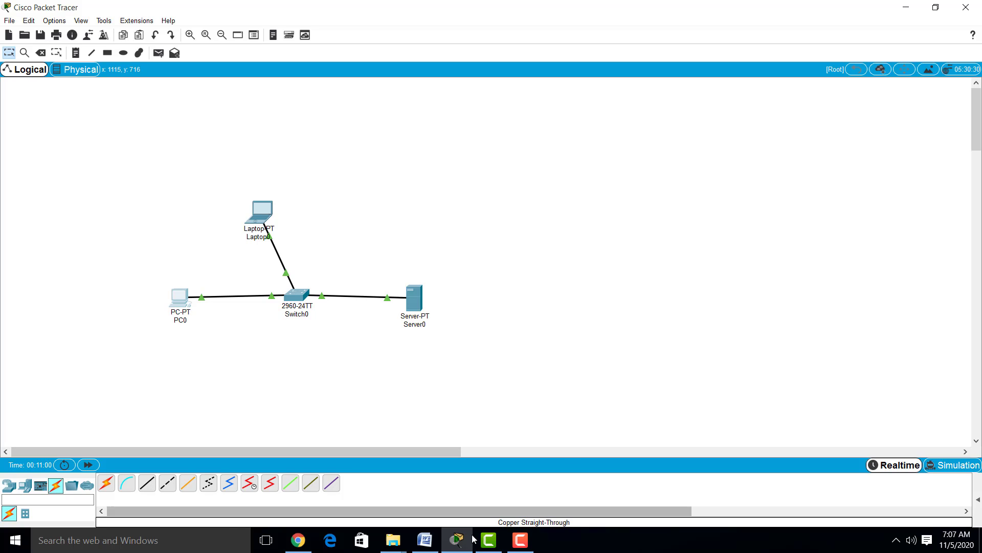
- Return to the Word lab write-up and scroll to the Fig.3 ping output, conclusion and review questions
{"action": "left_click", "coordinate": [423, 544]}
{"action": "left_click_drag", "start_coordinate": [977, 212], "coordinate": [979, 347]}
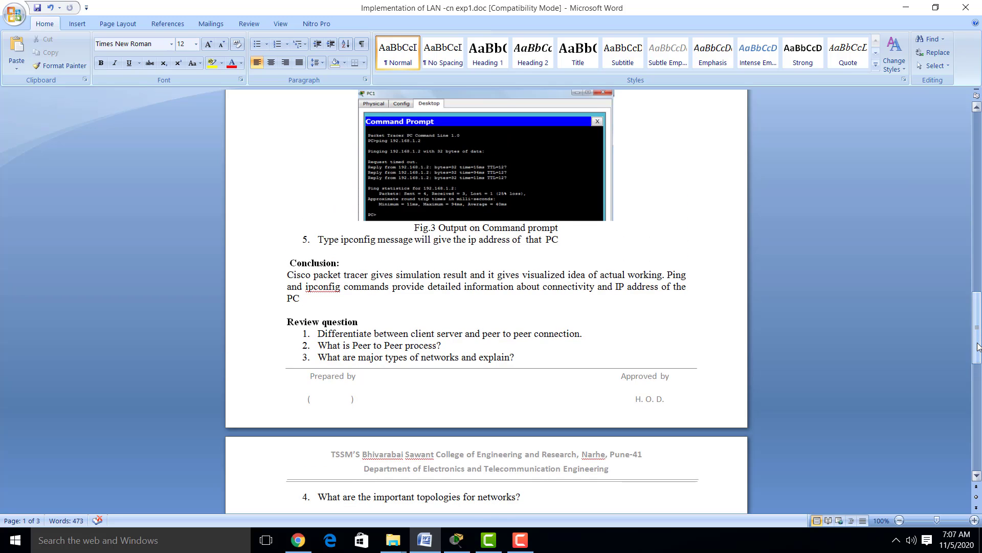